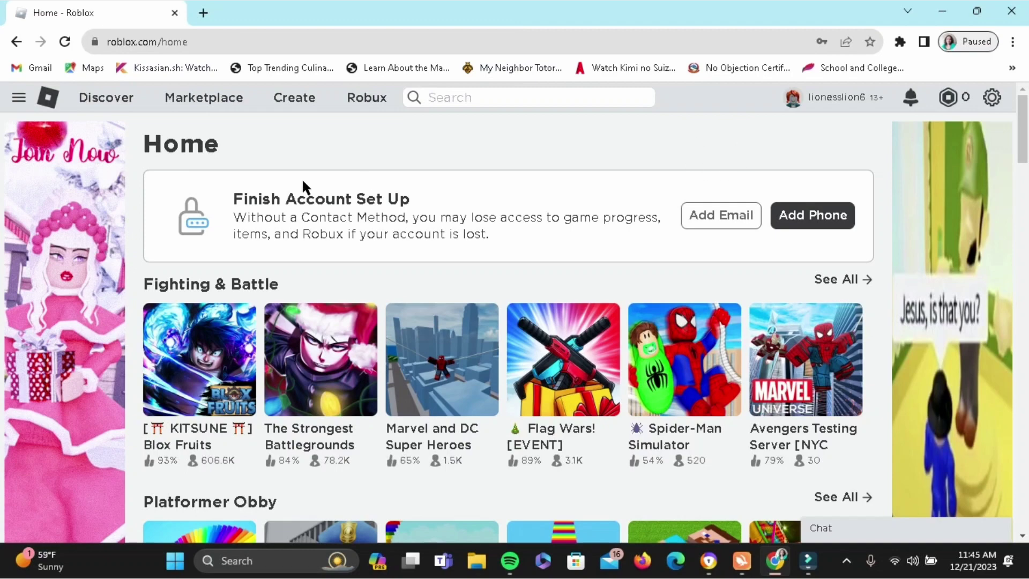
left_click(446, 98)
type("nan")
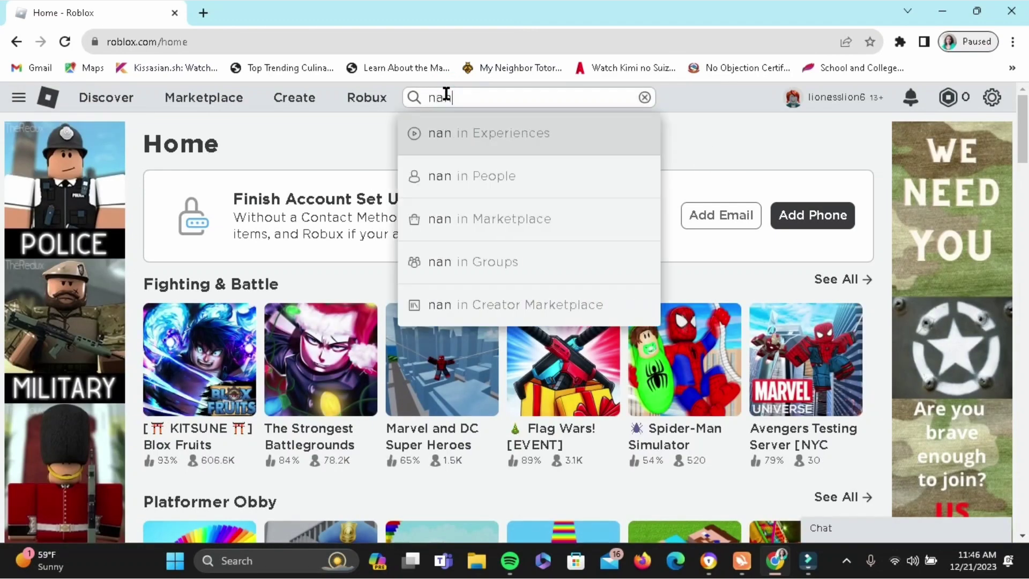
type("aking")
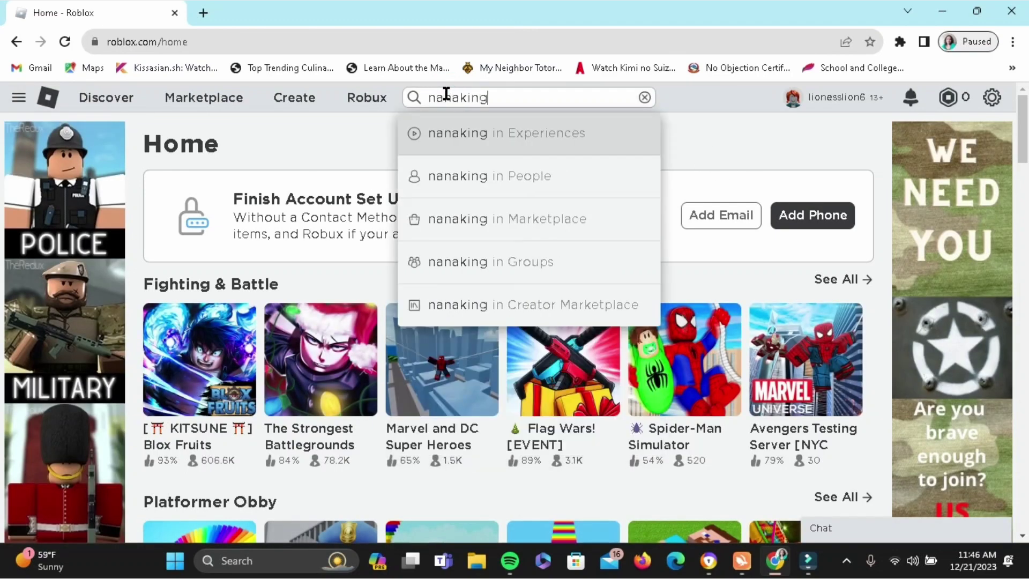
type("g")
key("Return")
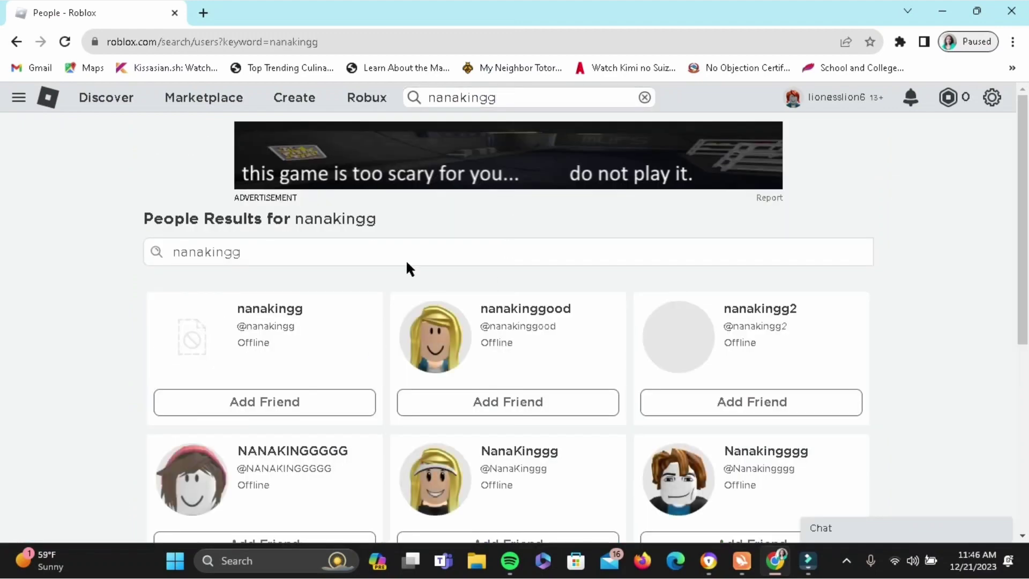
scroll(406, 266, "down", 3)
scroll(407, 322, "down", 3)
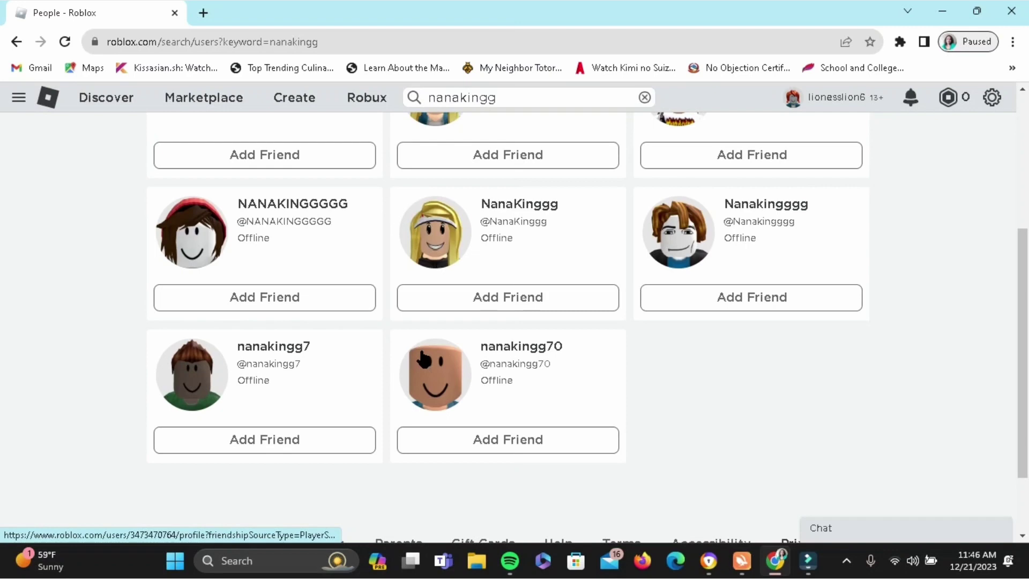
scroll(448, 346, "up", 3)
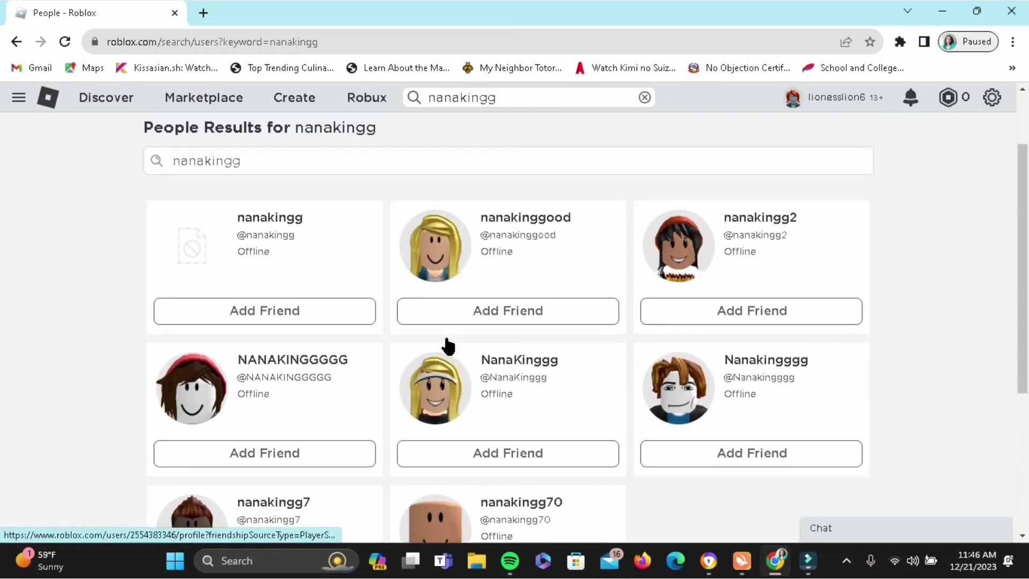
left_click(755, 219)
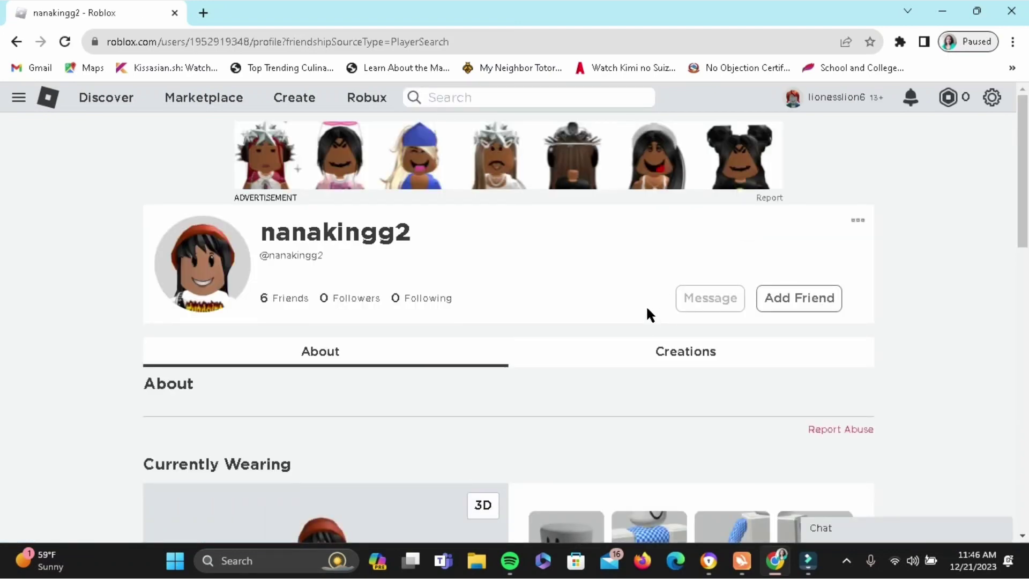
scroll(646, 305, "down", 1)
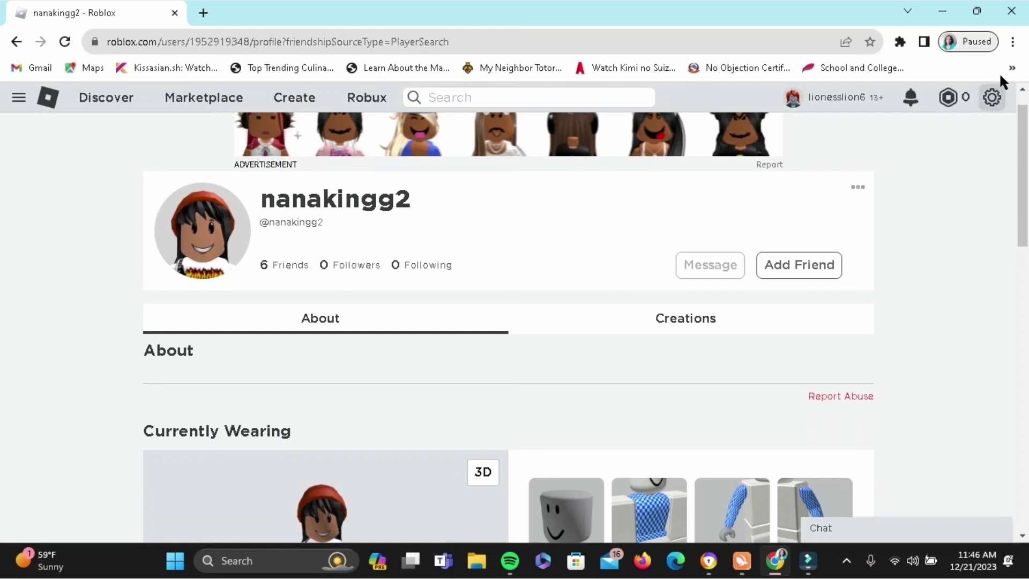
Step: Search the Chrome Web Store for 'rosearcher' to find the installed extension
left_click(1015, 44)
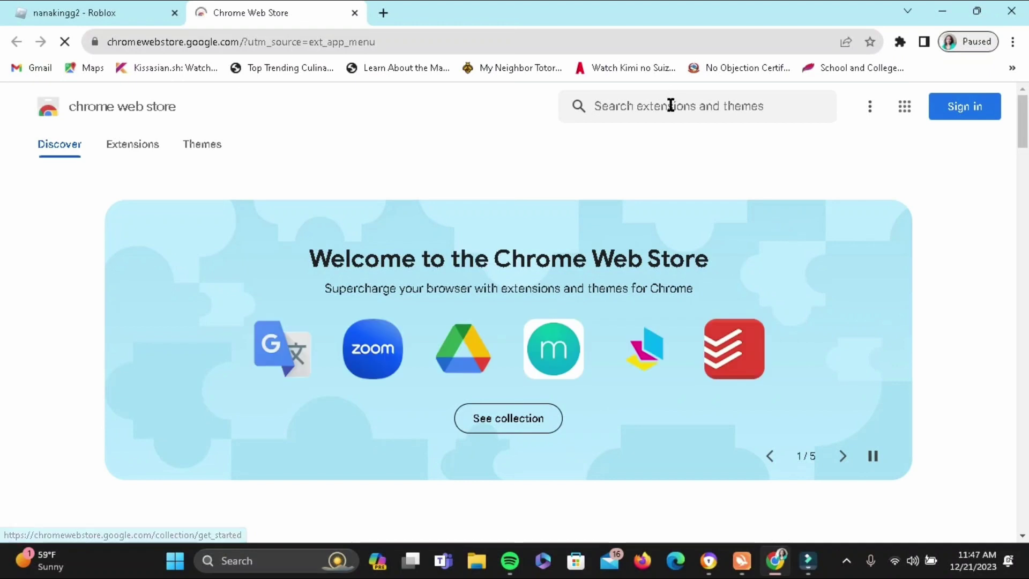
left_click(672, 105)
type("rosearcher")
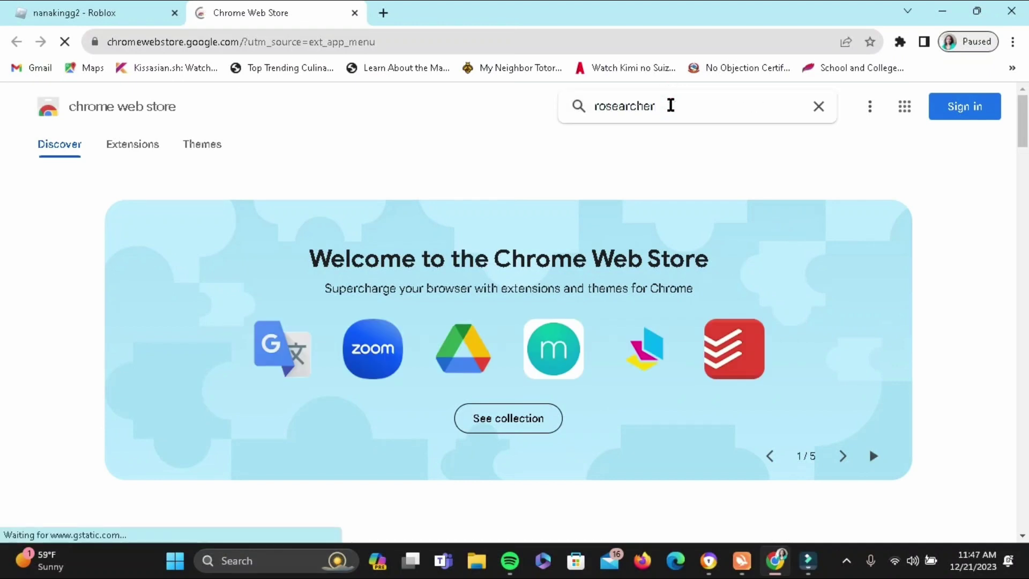
key("Return")
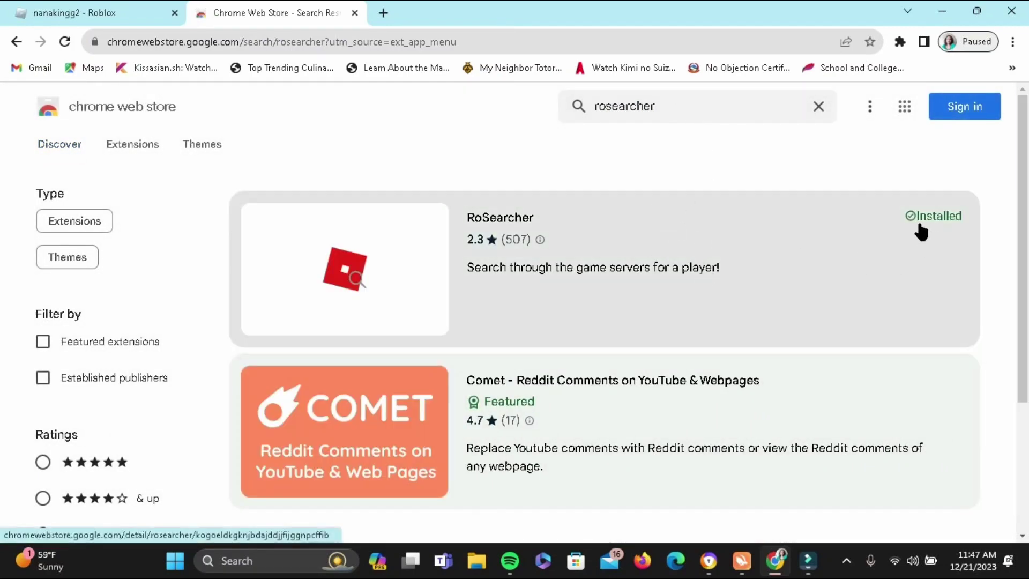
Step: Open the RoSearcher result card to view its extension page
left_click(932, 211)
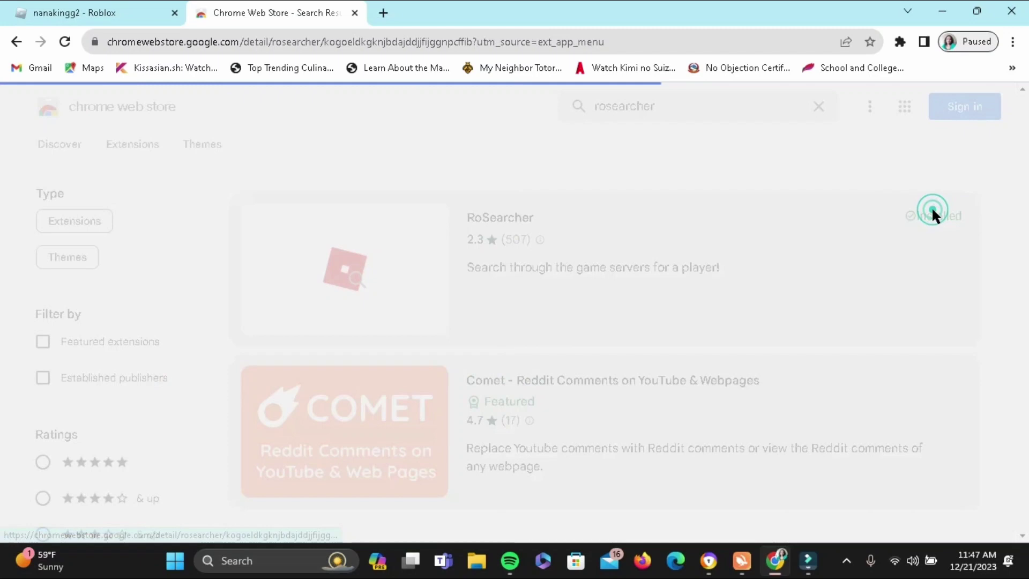